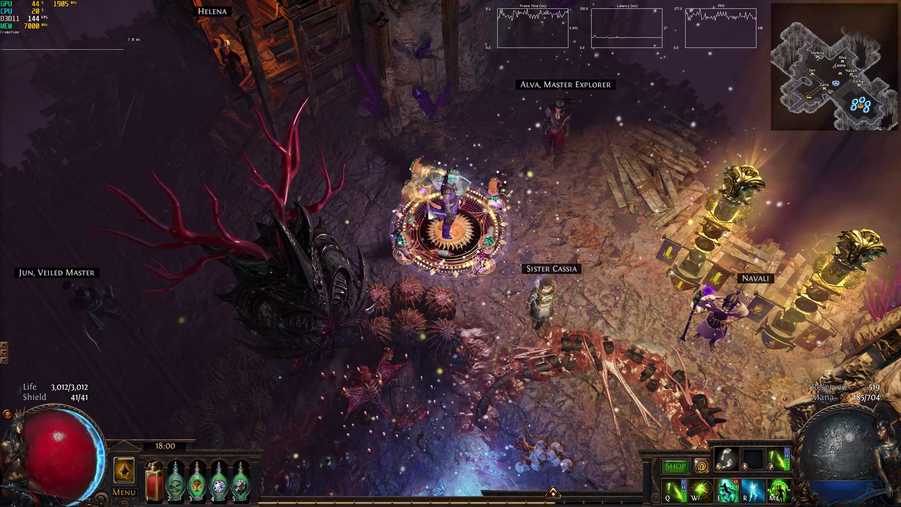
Walk the character around the hideout, past the red coral, ending beside the Waypoint.
click(430, 131)
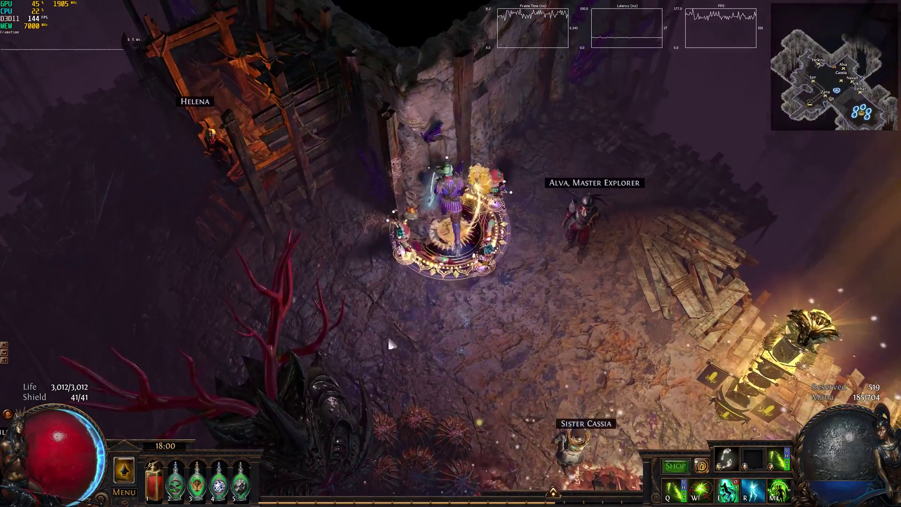
click(390, 345)
click(472, 164)
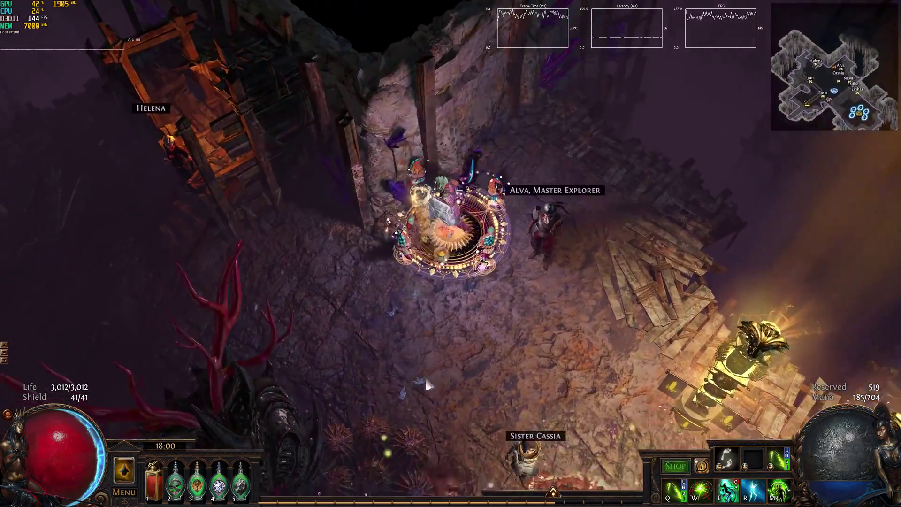
click(427, 385)
click(345, 180)
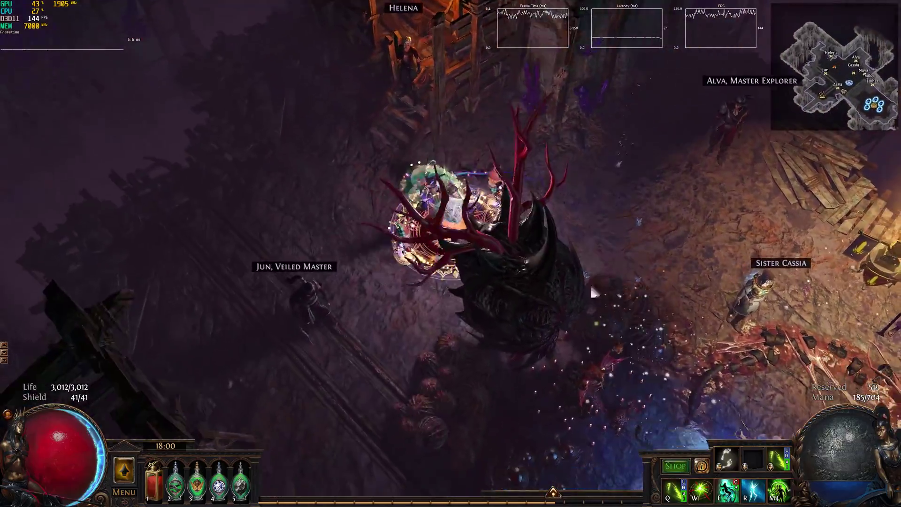
click(649, 181)
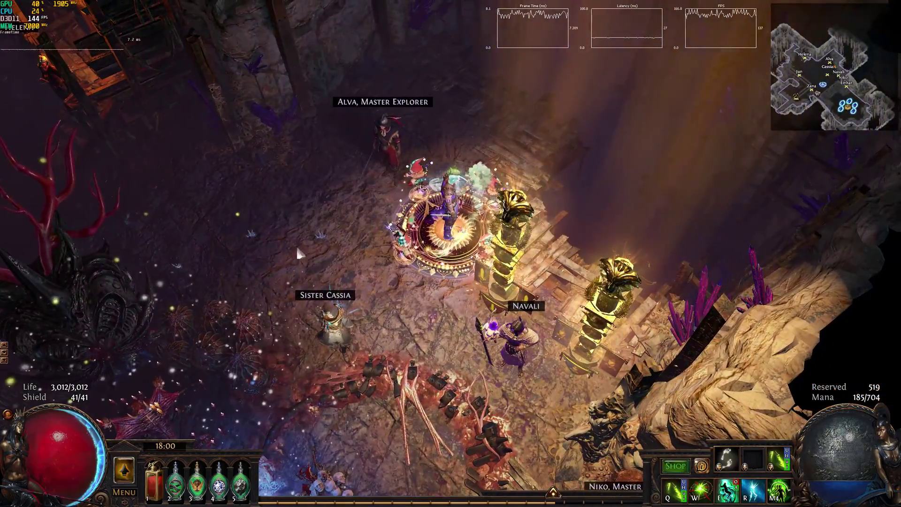
click(299, 253)
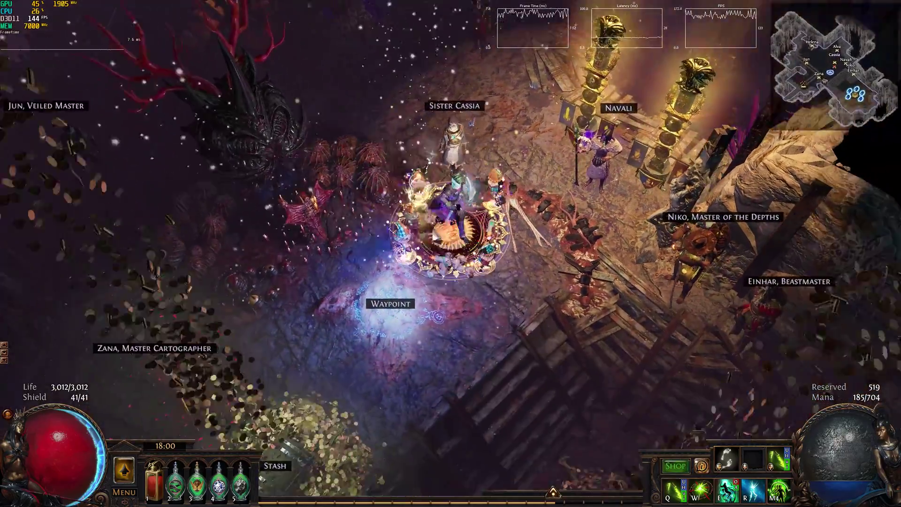
click(411, 117)
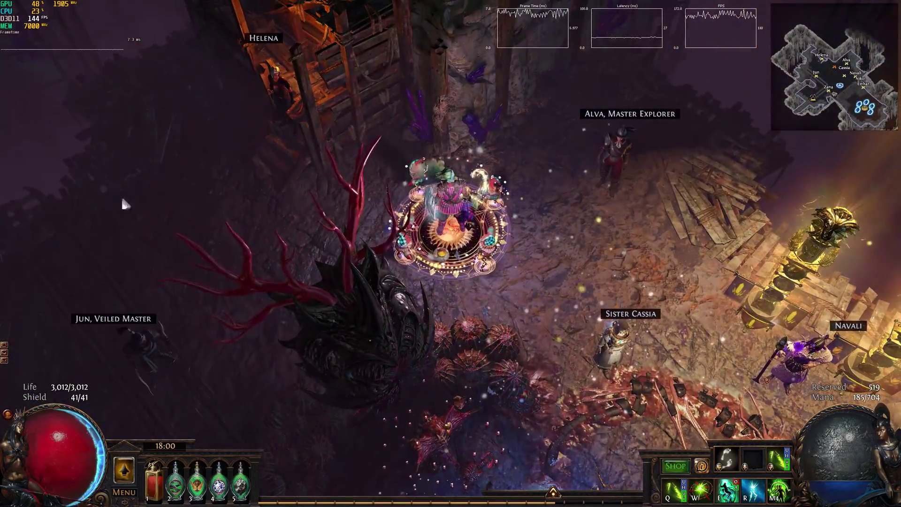
click(447, 265)
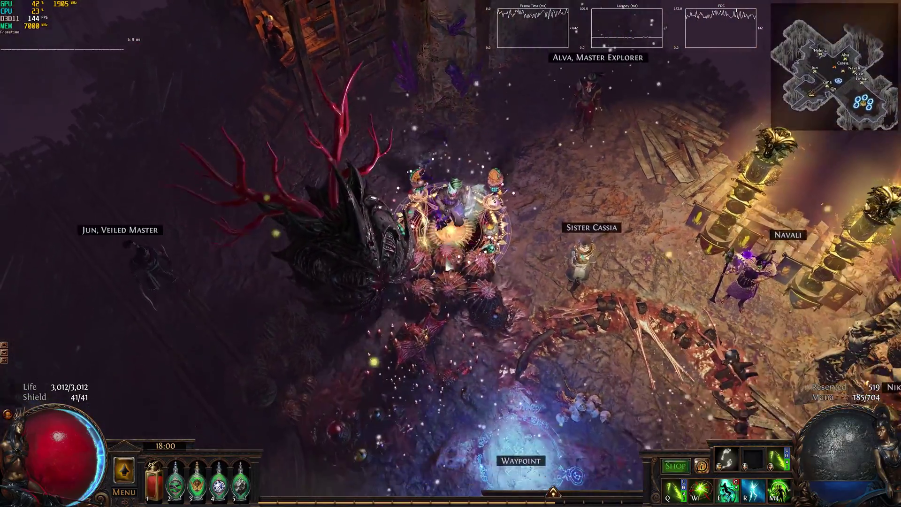
Look over the game's Graphics options and close them without changes.
key(Escape)
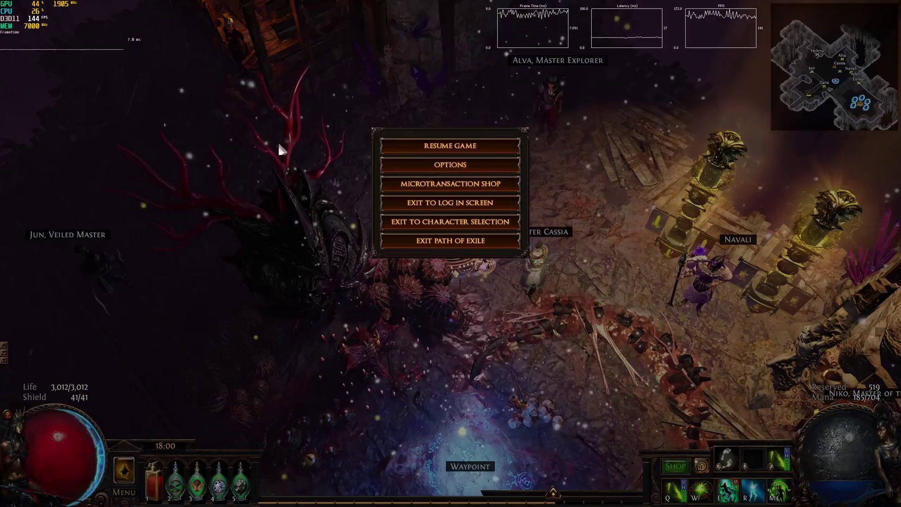
click(450, 165)
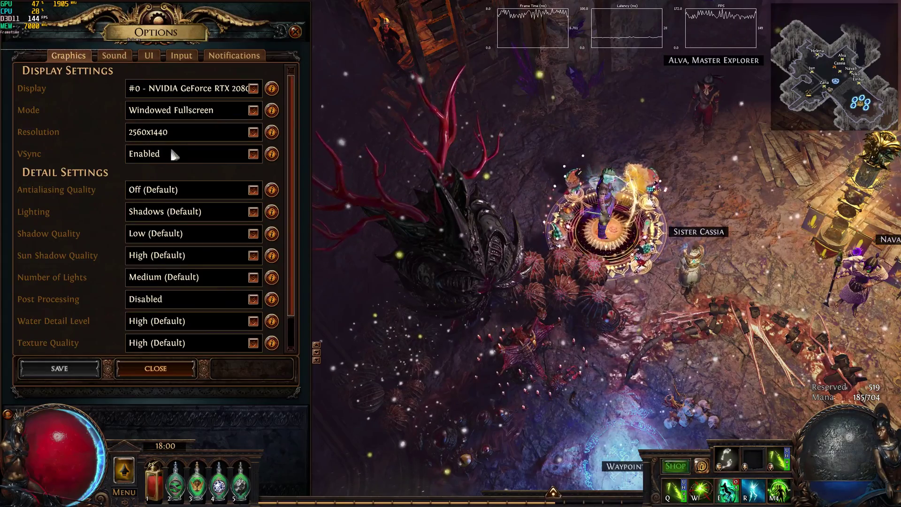
click(169, 368)
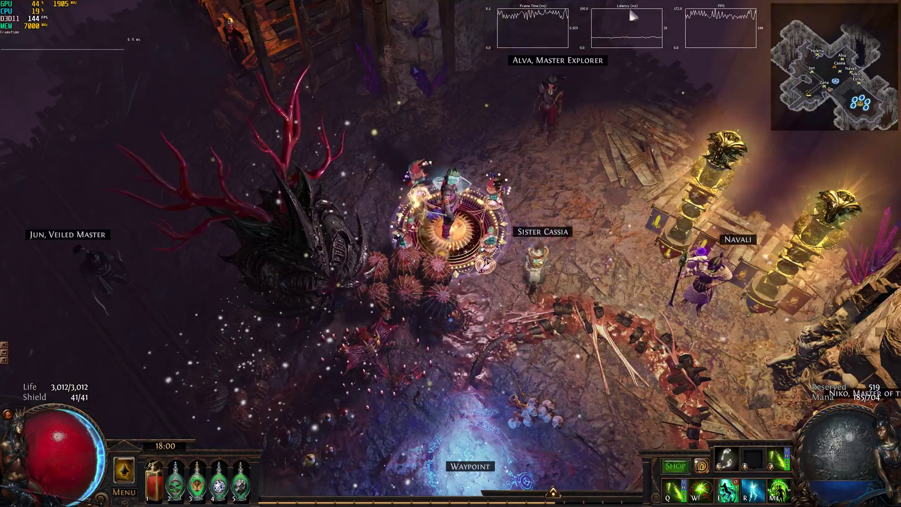
Walk the character past Jun, Zana, Navali and Helena around the hideout.
click(385, 379)
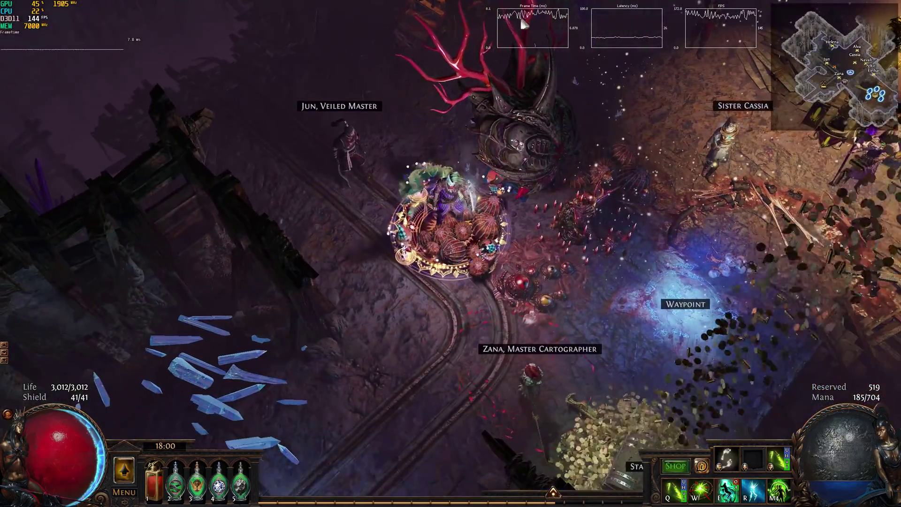
click(523, 23)
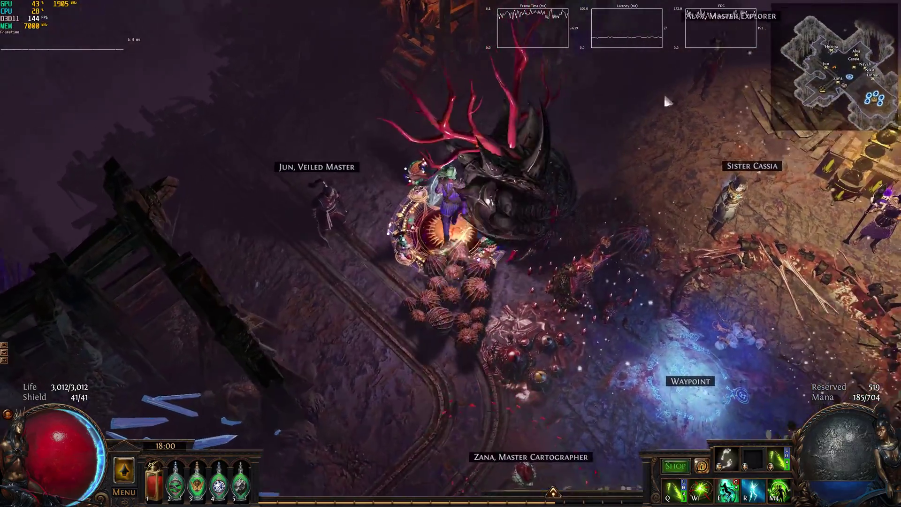
click(665, 96)
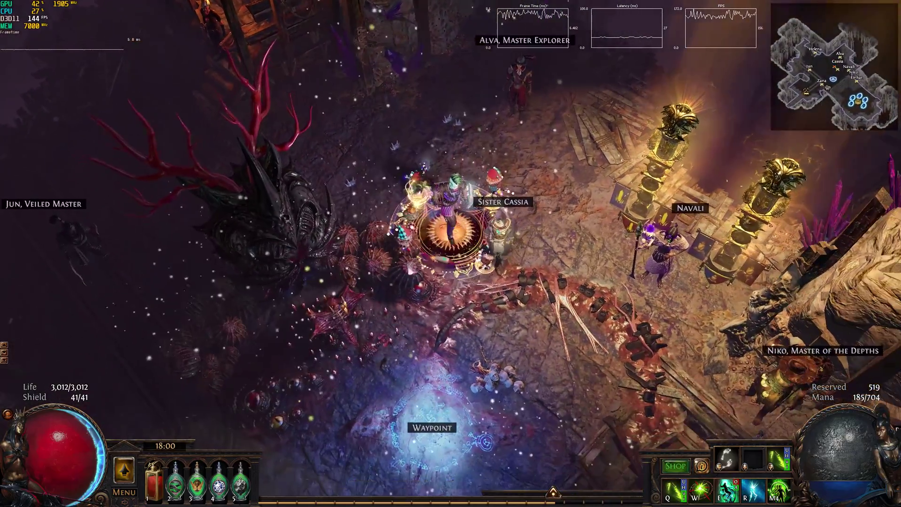
click(252, 61)
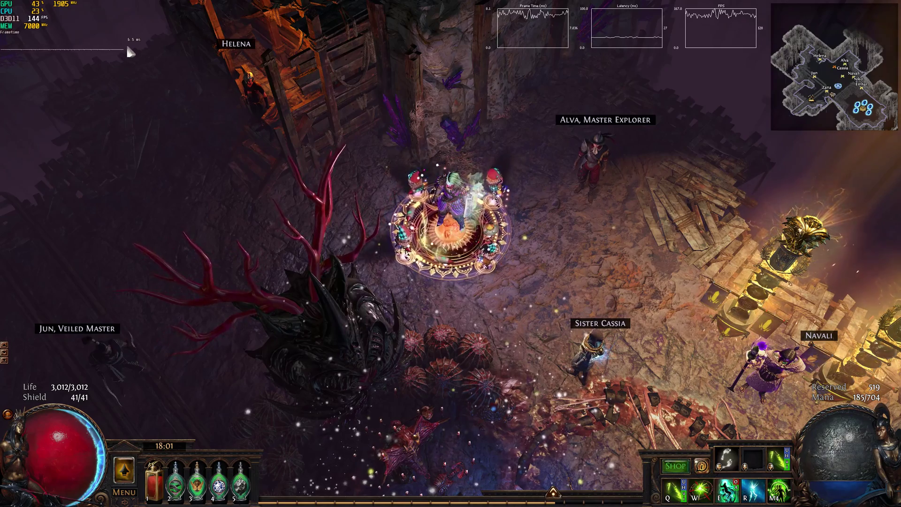
click(462, 332)
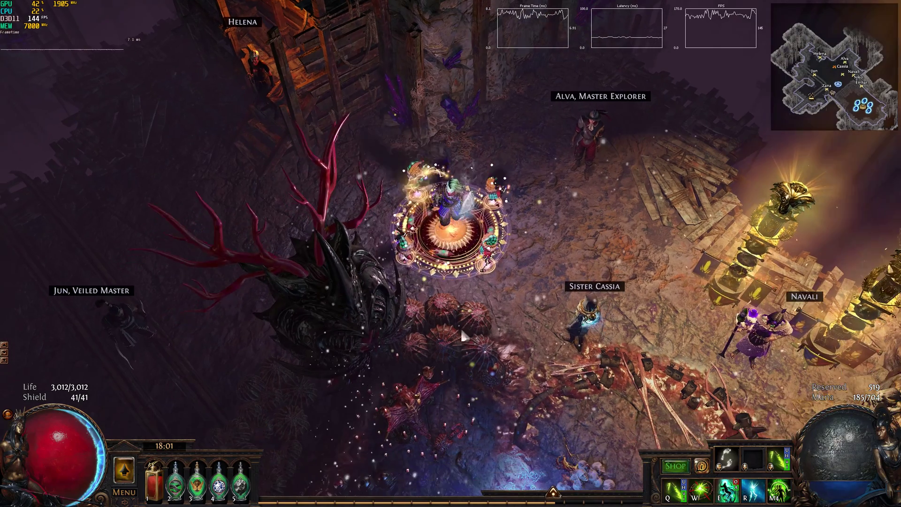
Set VSync to Disabled in the game's graphics options, save, and close them.
key(Escape)
click(452, 164)
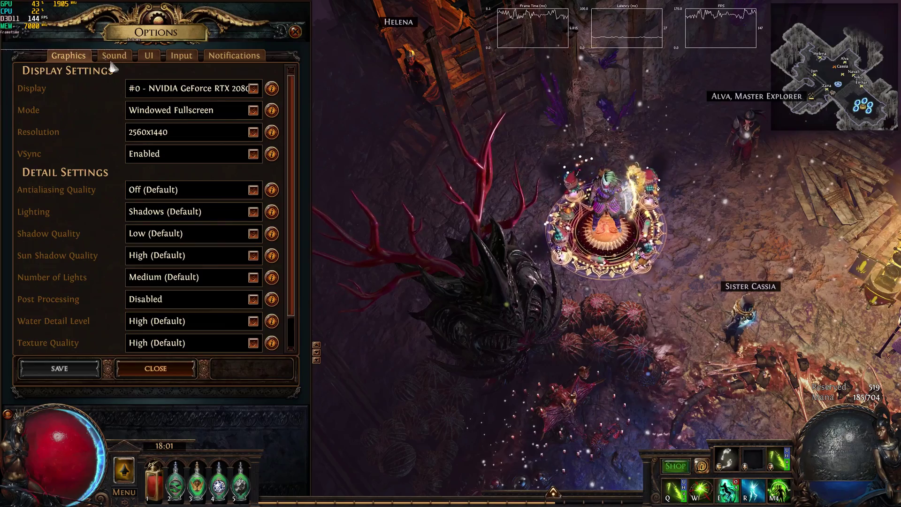
click(148, 156)
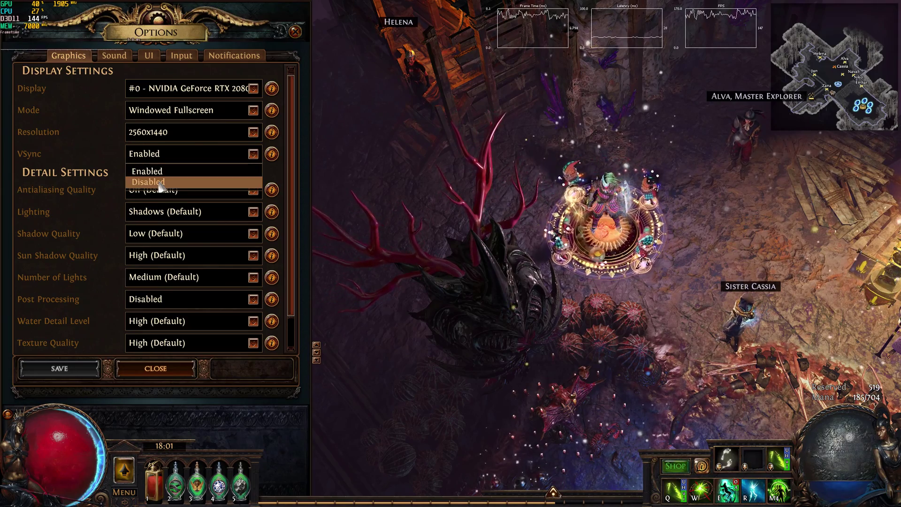
click(159, 183)
click(77, 369)
click(155, 369)
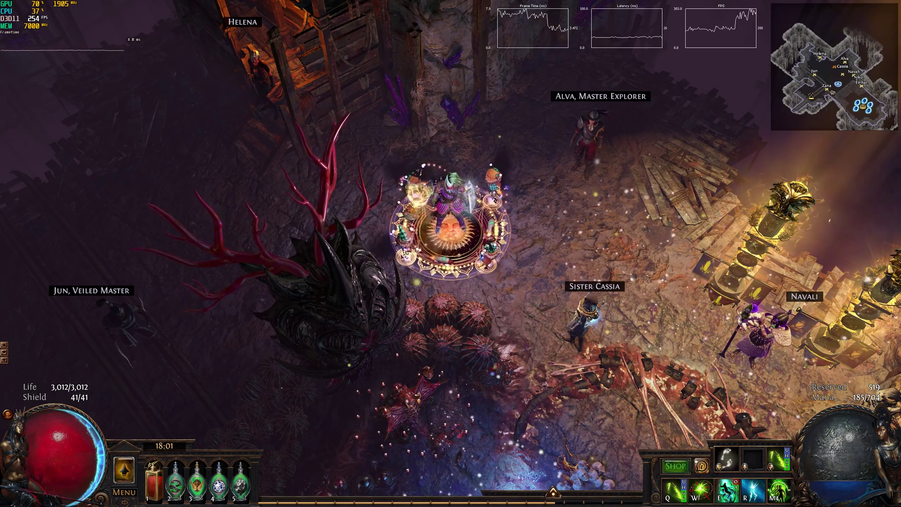
Download the MSI Afterburner installer from the Firefox page, then minimize the browser.
key(alt+Tab)
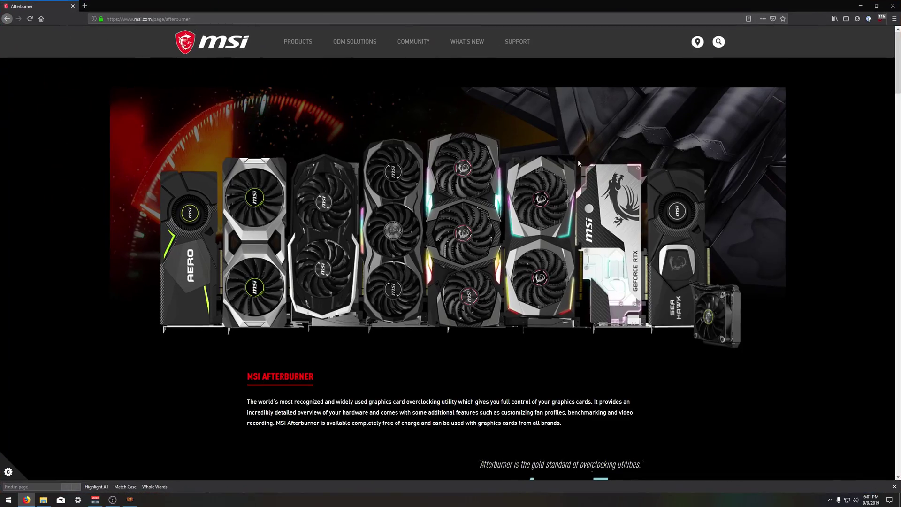
drag(896, 68, 879, 401)
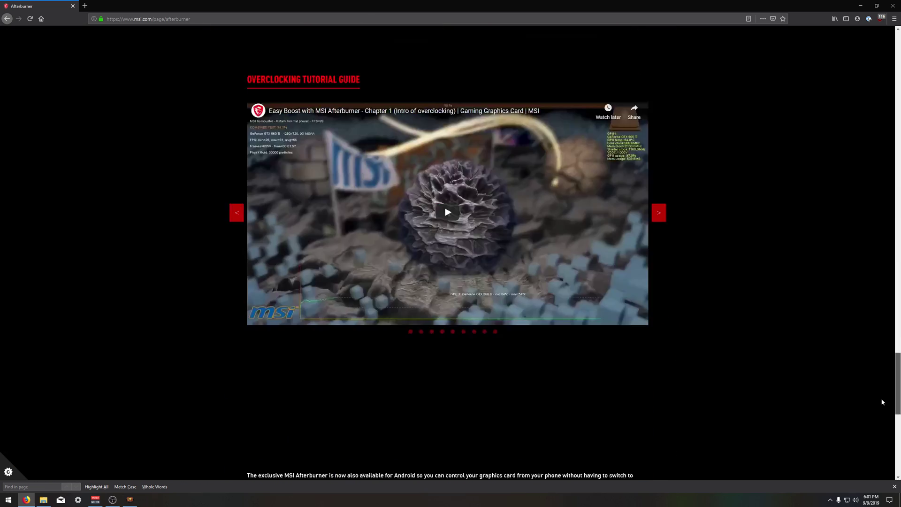
click(301, 282)
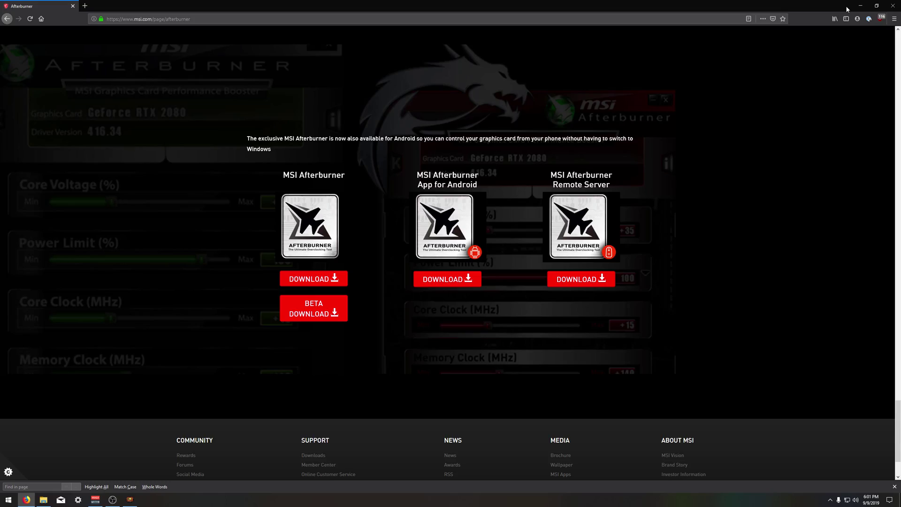
click(861, 6)
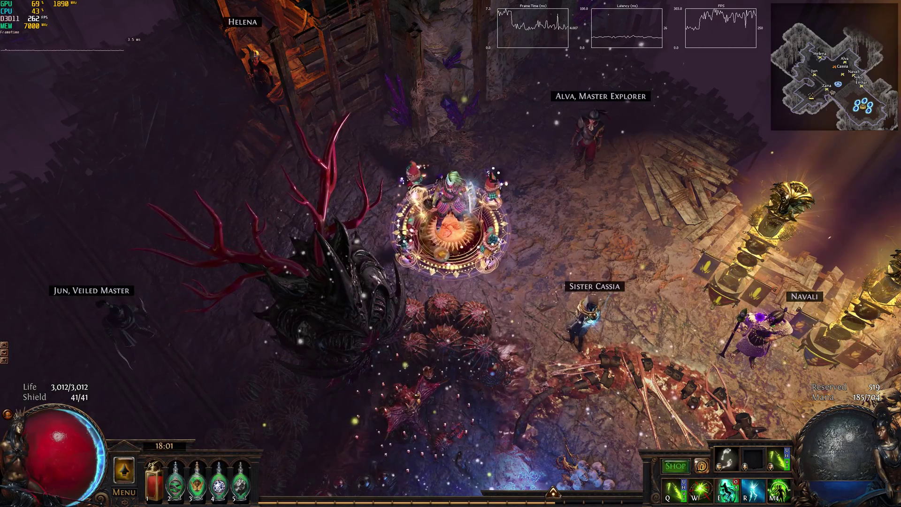
Bring up MSI Afterburner from the hidden tray icons and open its Properties window.
key(super)
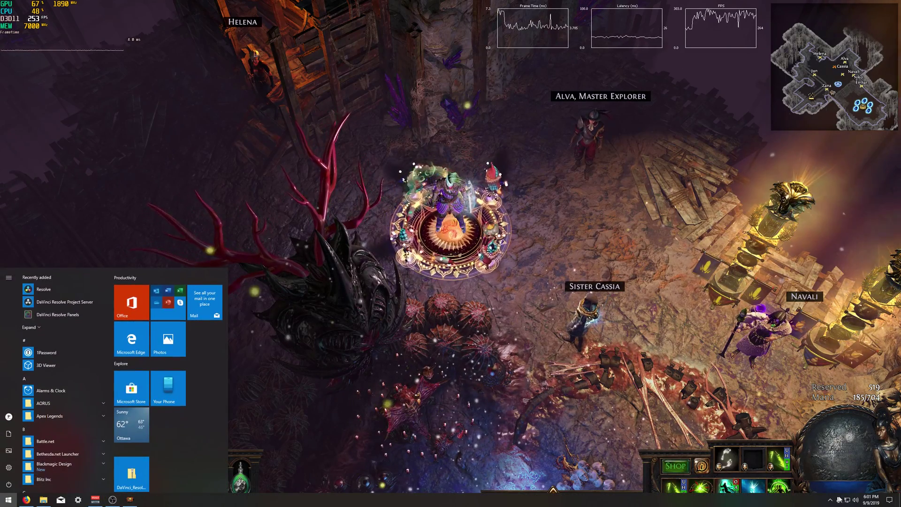
click(829, 500)
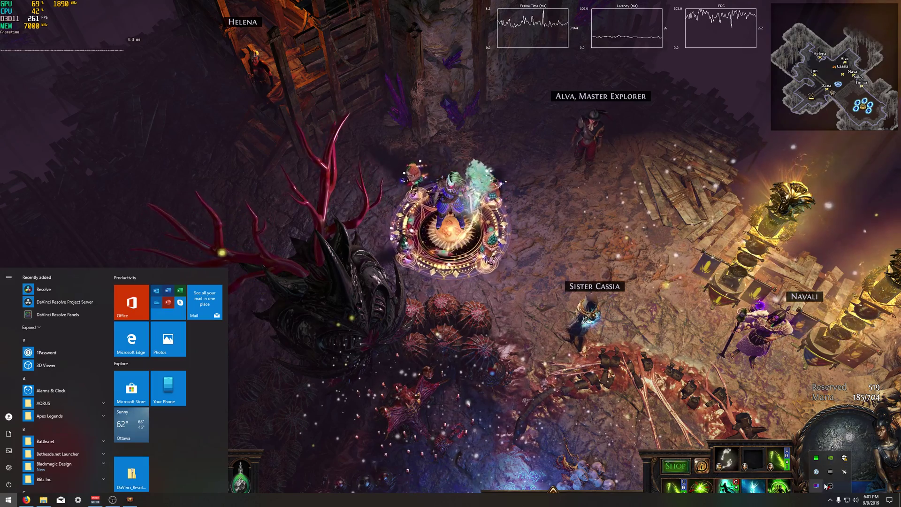
click(846, 471)
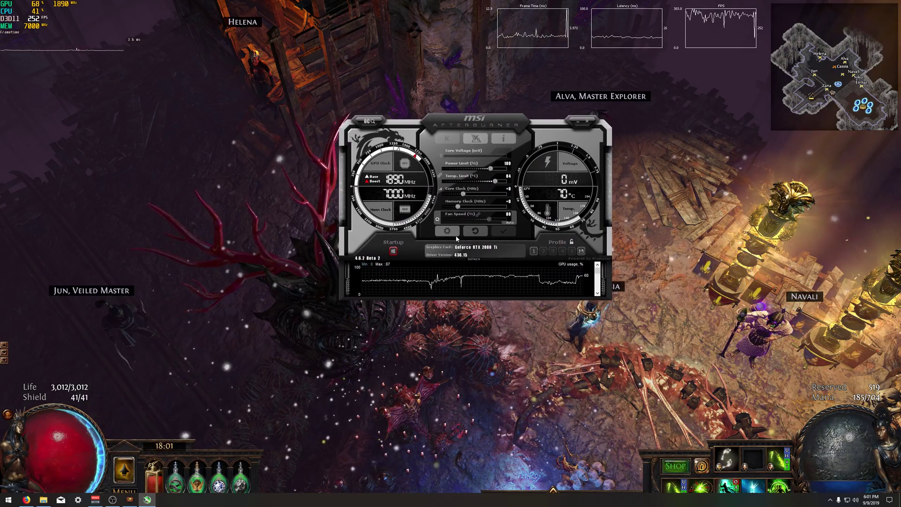
click(447, 231)
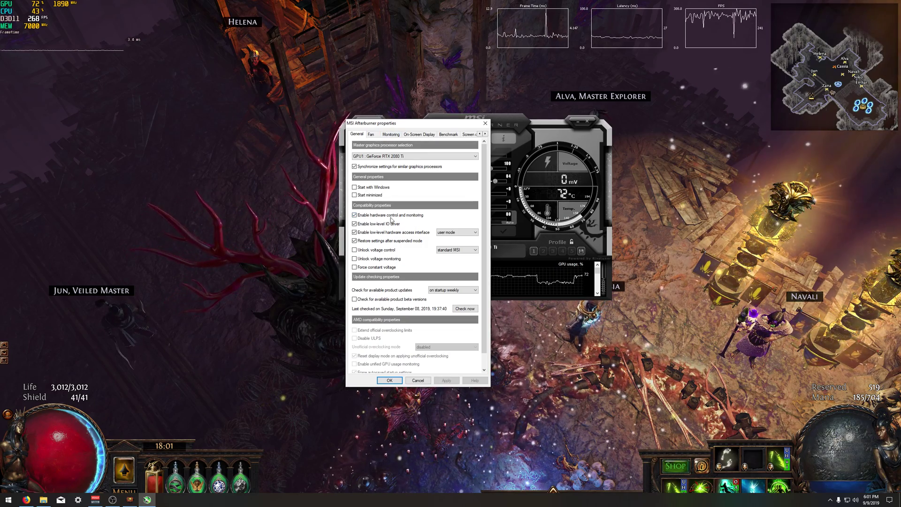
On the Monitoring tab, show GPU usage, CPU usage and framerate as OSD text, and frametime as a graph.
click(391, 135)
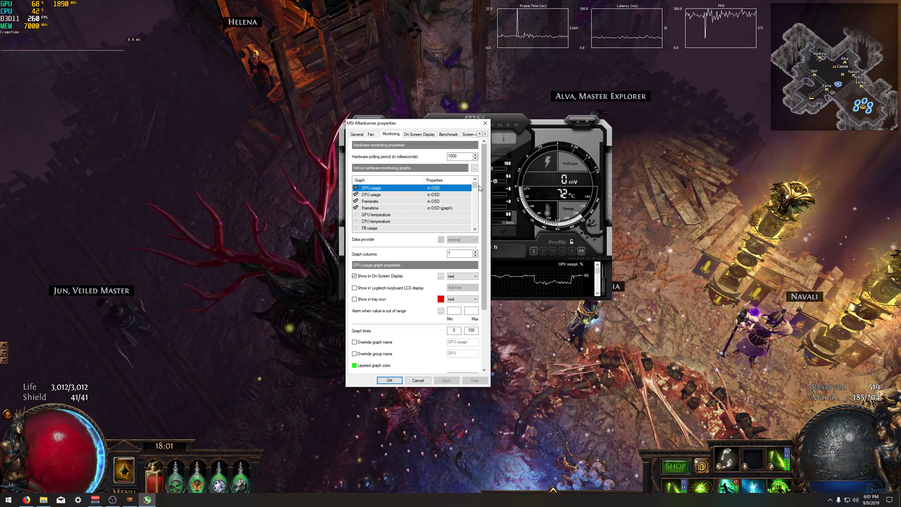
drag(478, 186, 471, 221)
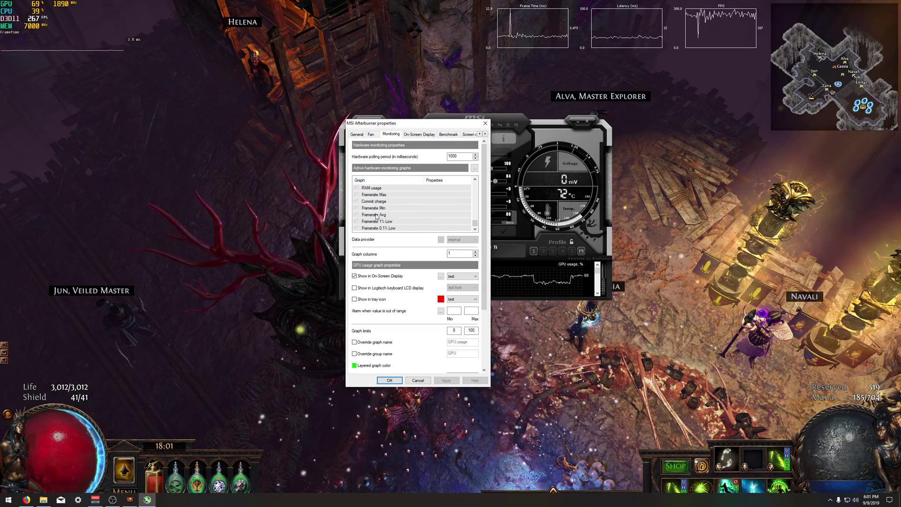
click(391, 215)
scroll(381, 175, up, 15)
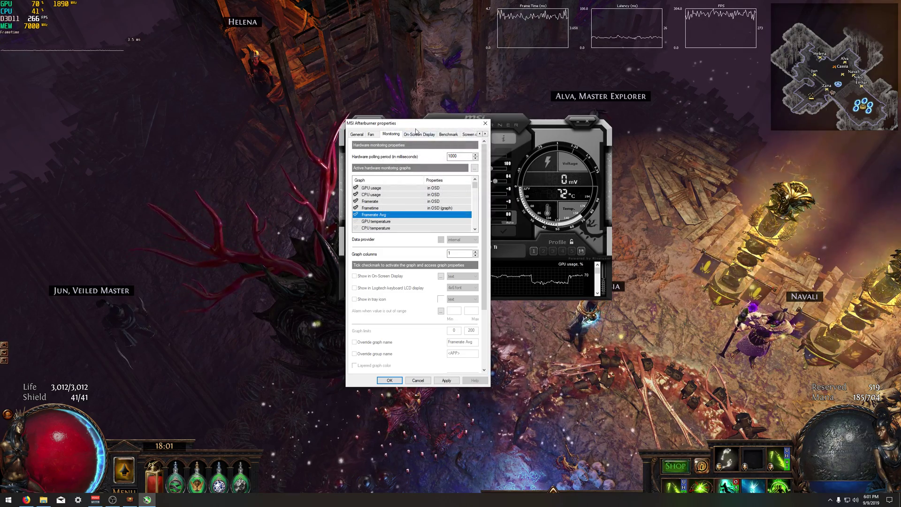
drag(415, 129, 440, 110)
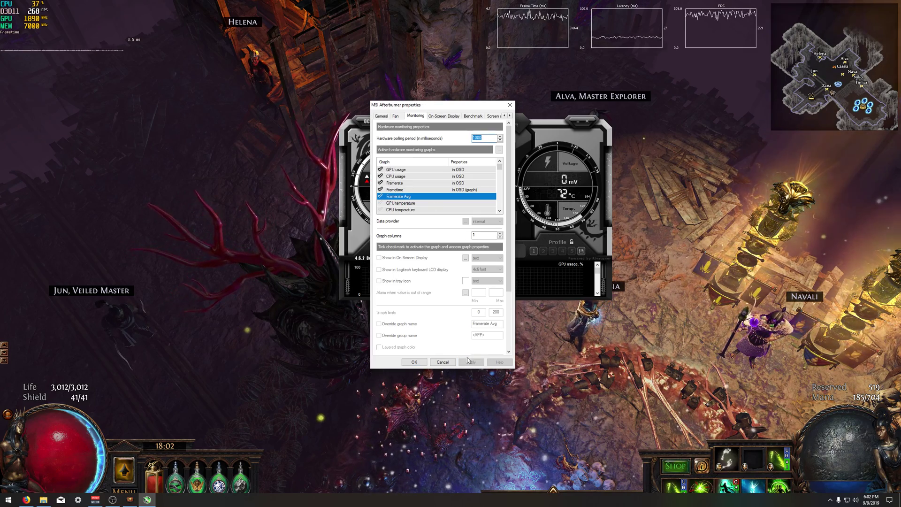
click(404, 169)
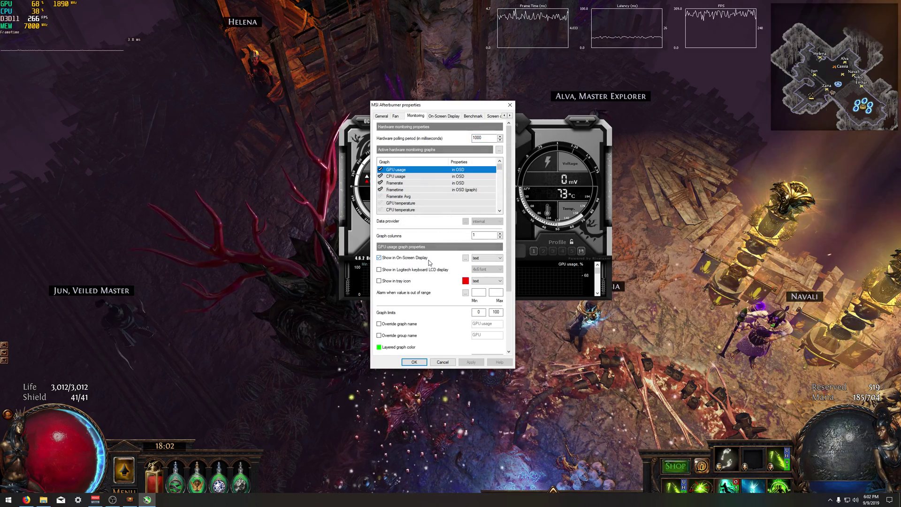
click(397, 190)
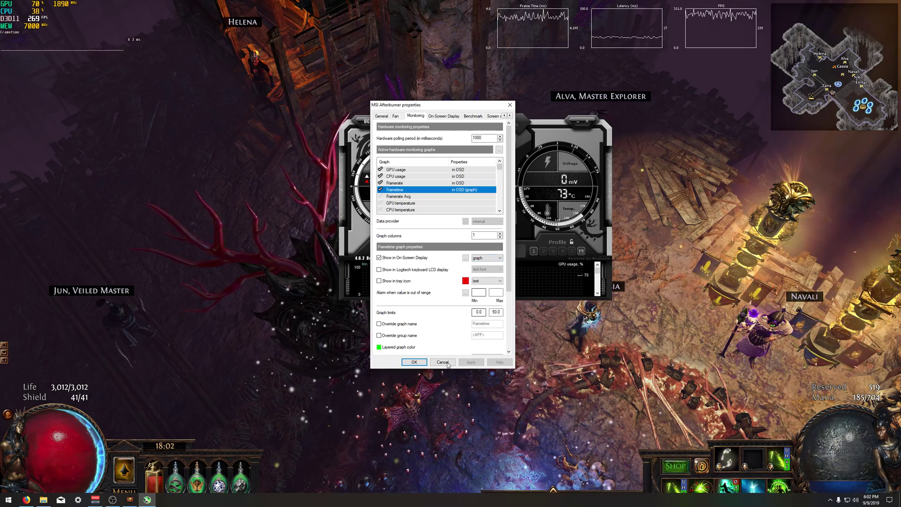
Apply the monitoring settings, review the On-Screen Display tab, and detach the monitor graph into its own window.
click(414, 362)
drag(471, 222, 408, 209)
click(383, 219)
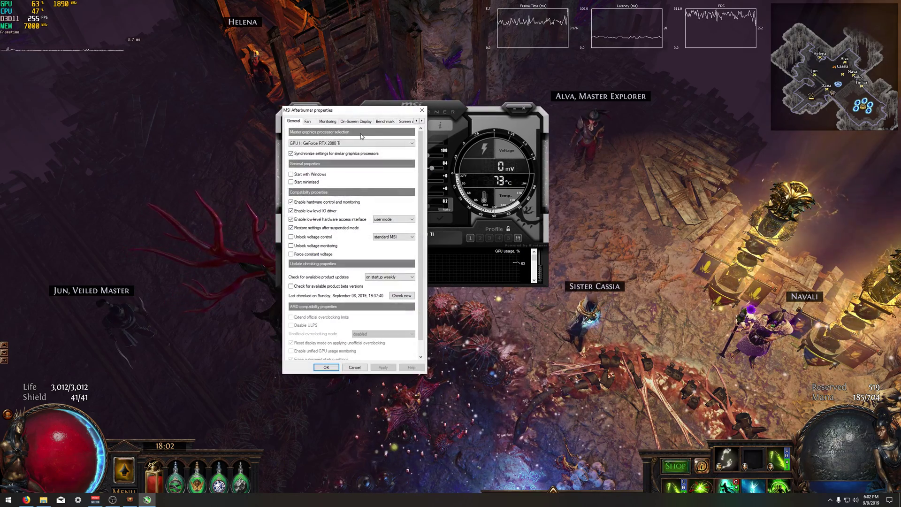
click(355, 122)
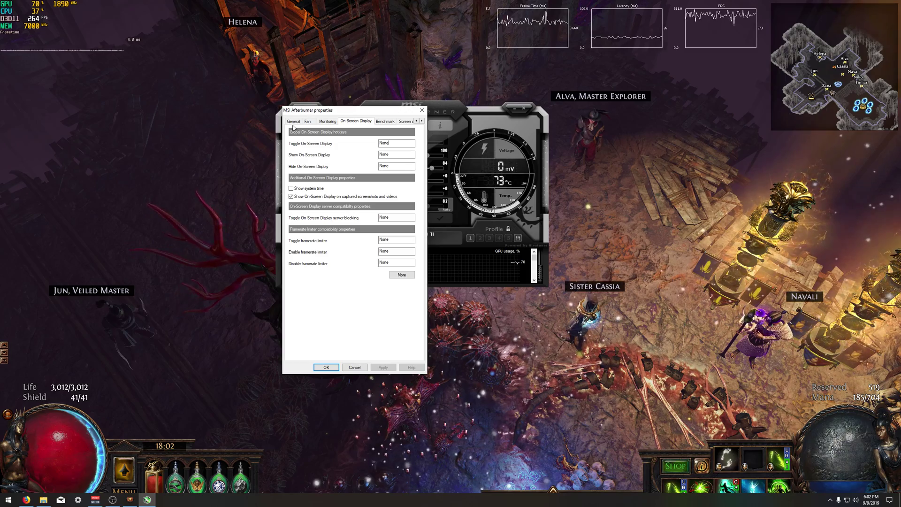
click(324, 366)
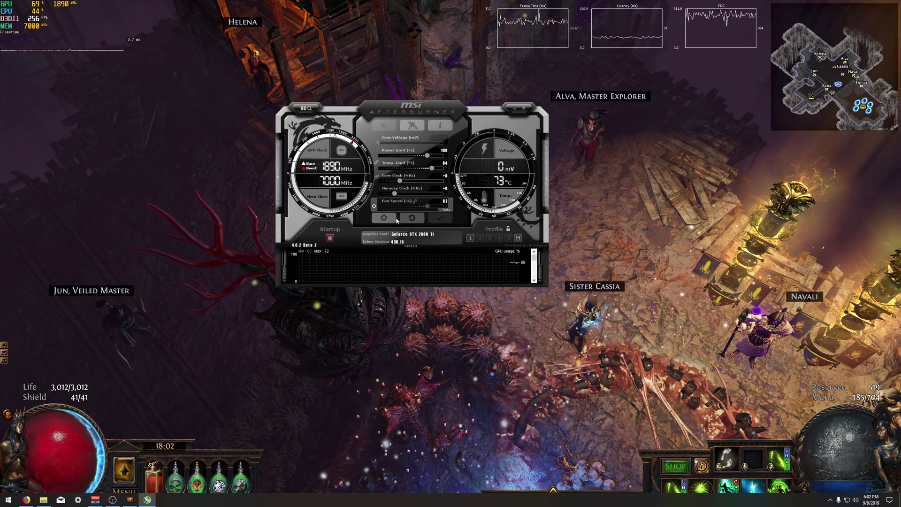
click(413, 246)
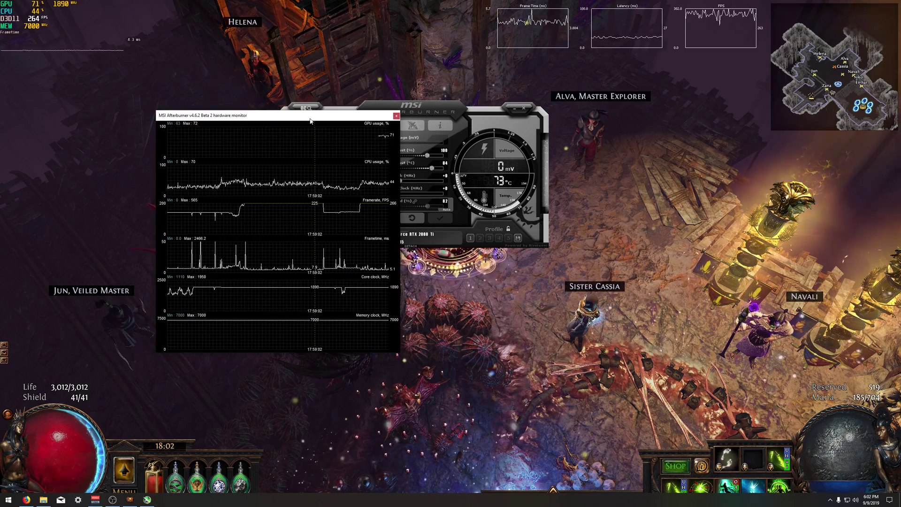
drag(310, 114, 507, 116)
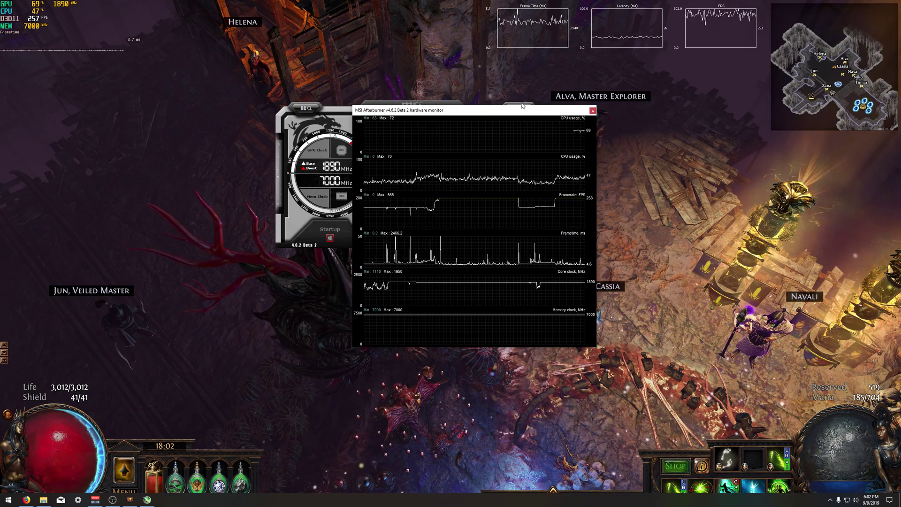
Close the detached graph window and minimize Afterburner back to the game.
click(593, 111)
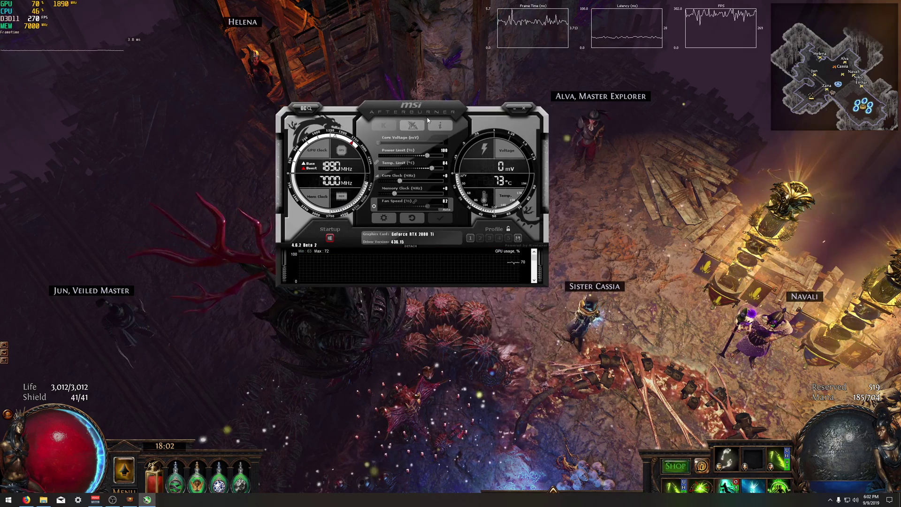
click(515, 113)
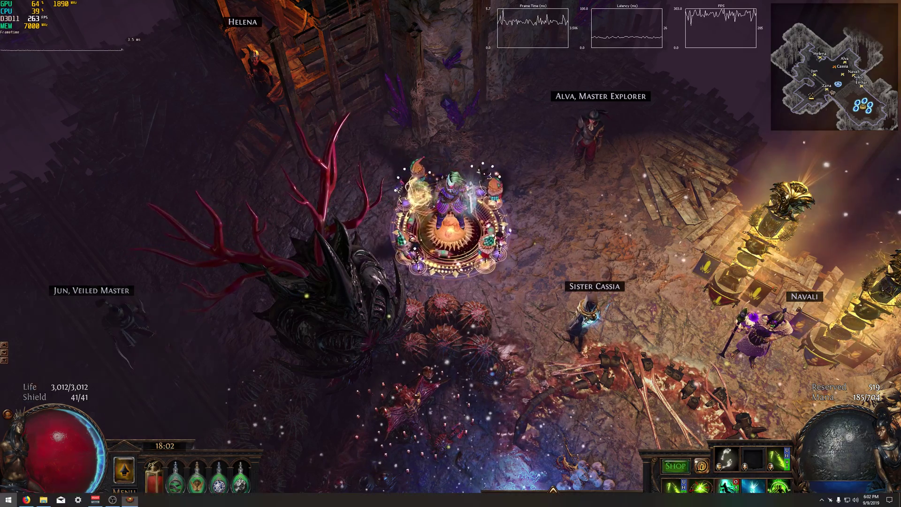
key(super)
text(msi)
key(Escape)
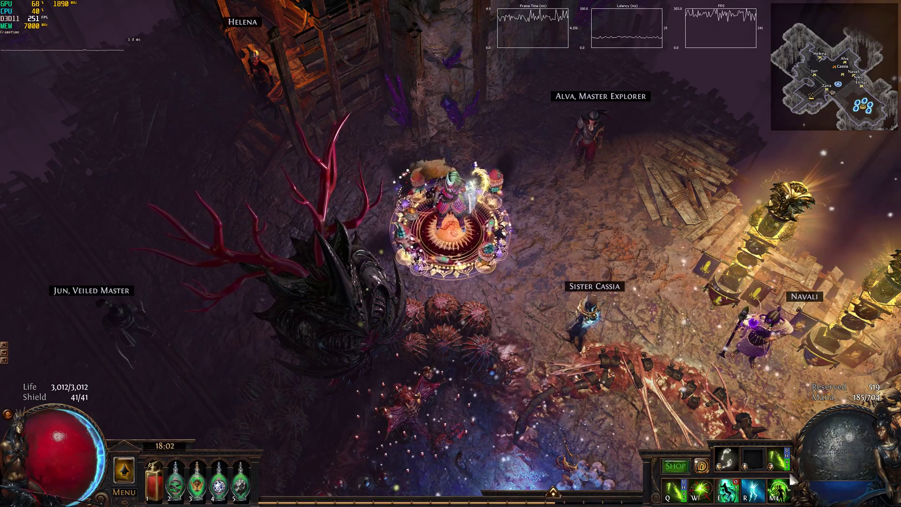
Open RivaTuner Statistics Server from the hidden tray icons and position its window.
key(super)
click(830, 500)
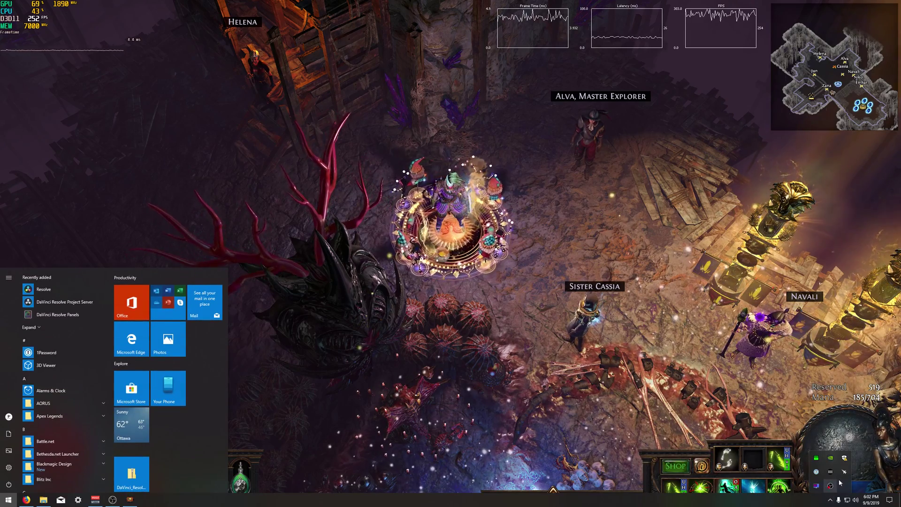
click(831, 486)
drag(465, 111, 489, 143)
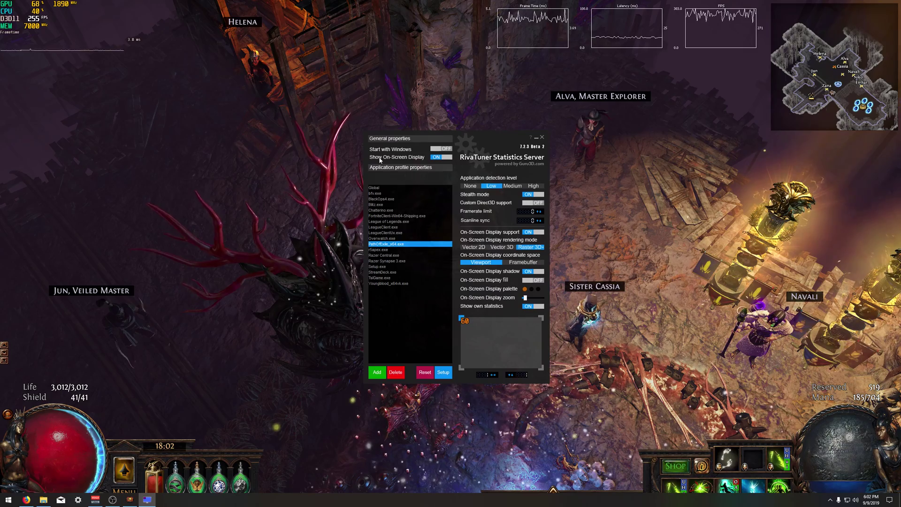
click(381, 374)
drag(442, 195, 332, 148)
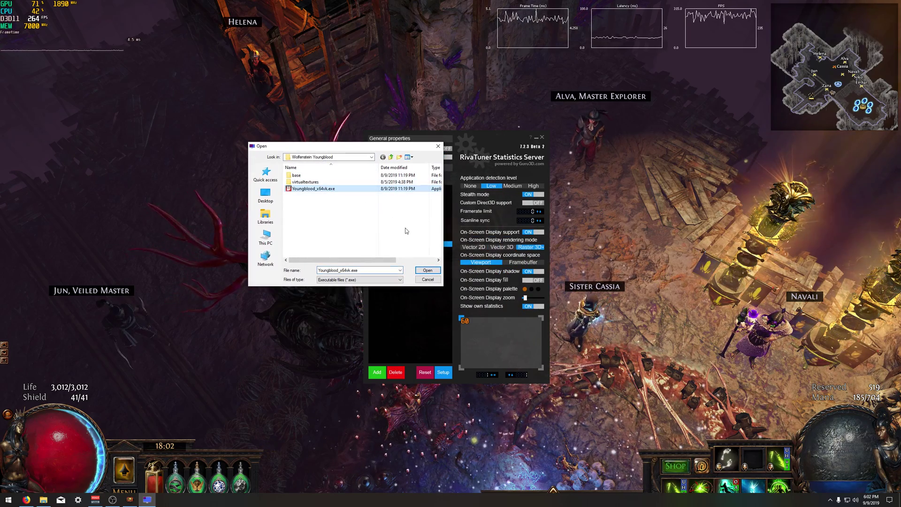
click(430, 280)
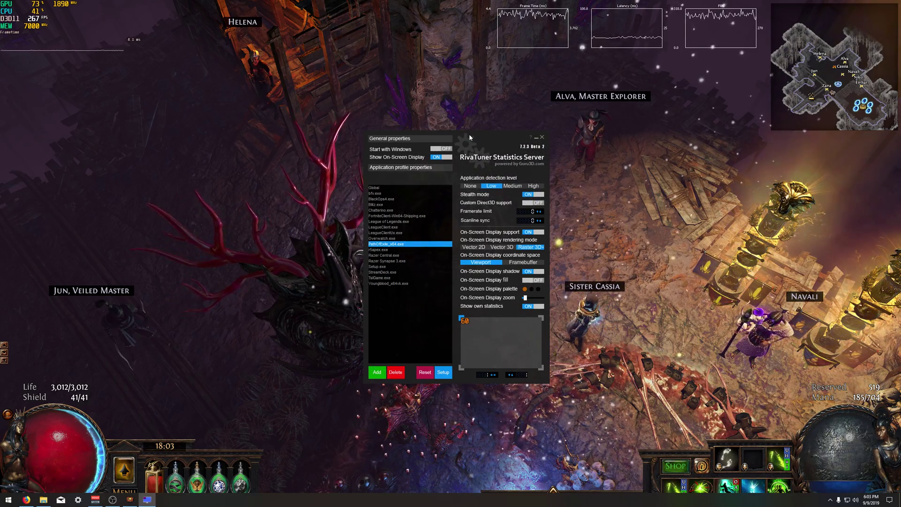
drag(477, 131, 435, 117)
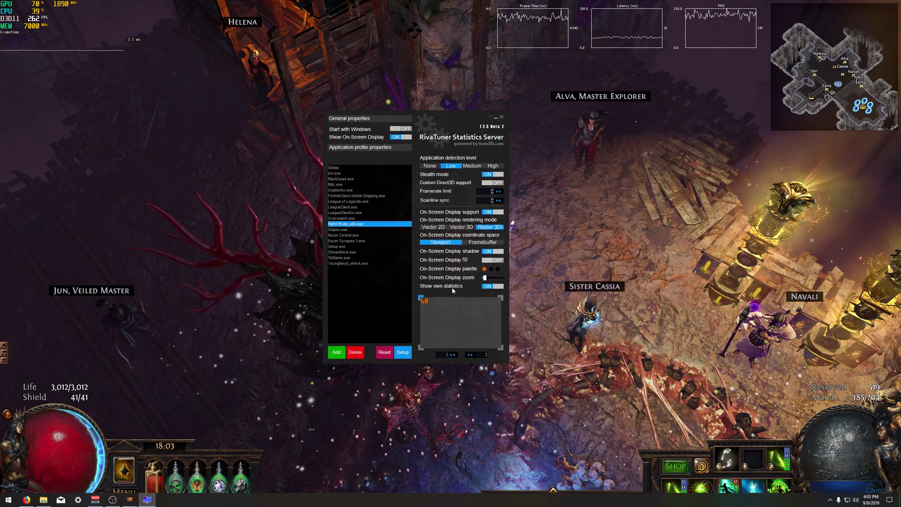
click(500, 299)
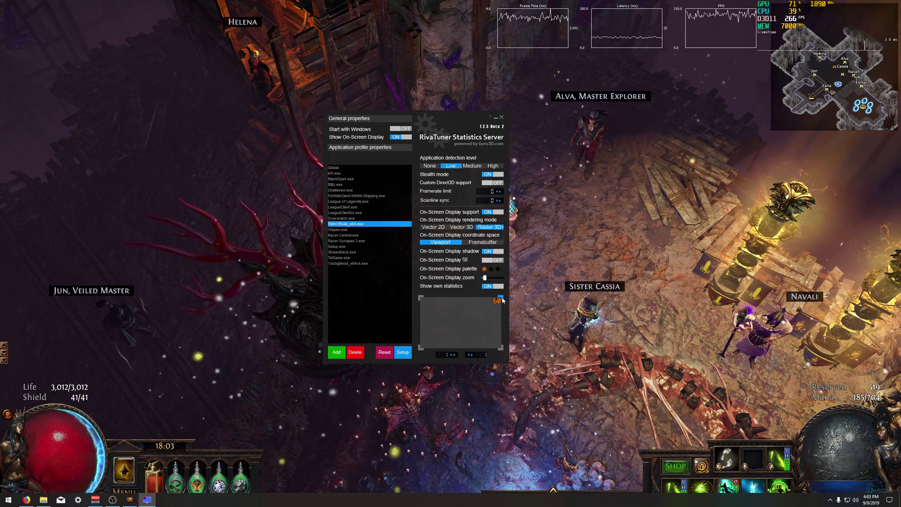
click(501, 348)
click(420, 349)
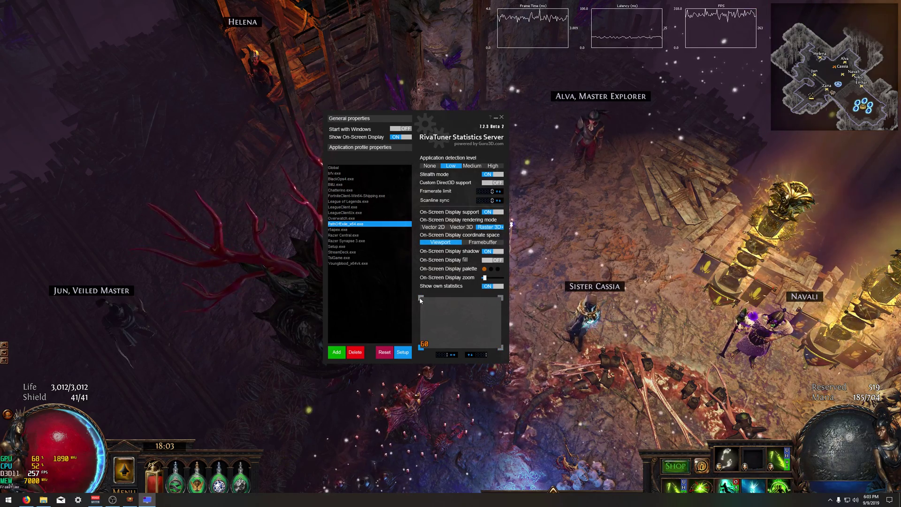
click(421, 299)
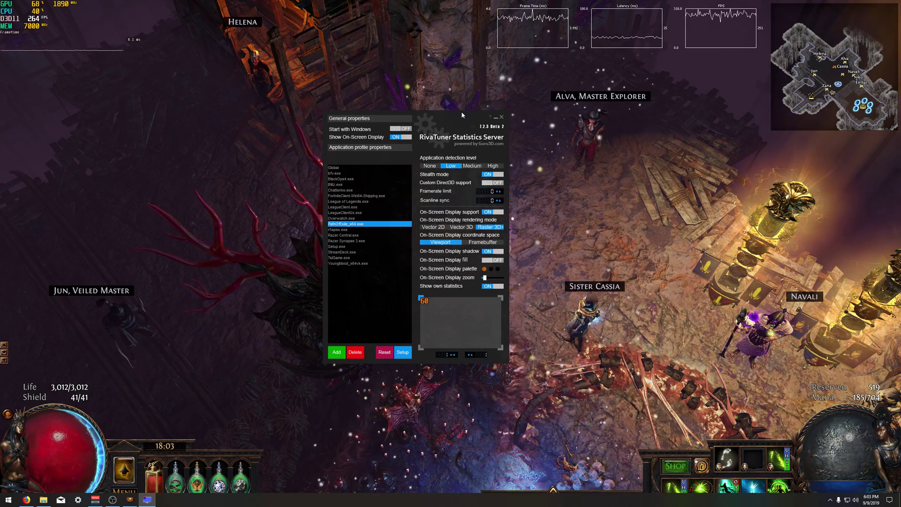
drag(444, 123, 433, 140)
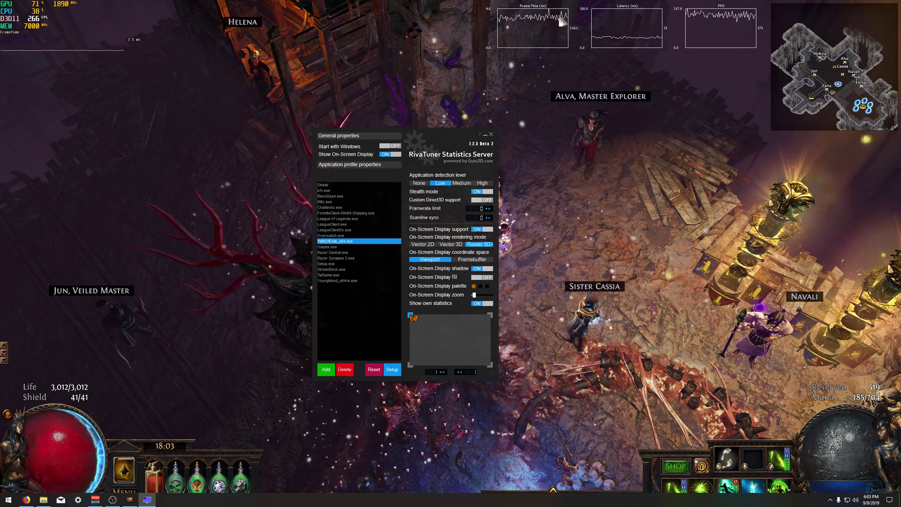
Clear RivaTuner's Framerate limit field for the Path of Exile profile to cap it at 141 FPS.
drag(428, 132, 375, 121)
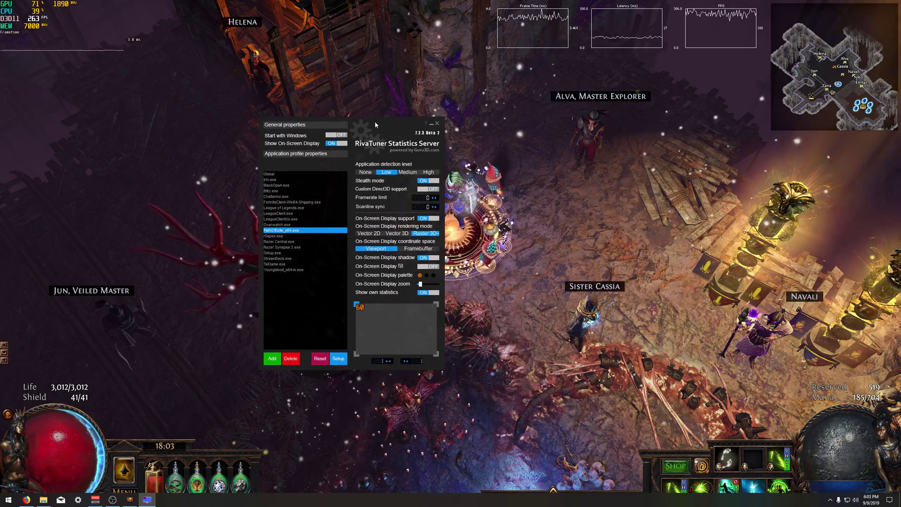
mouse_move(423, 203)
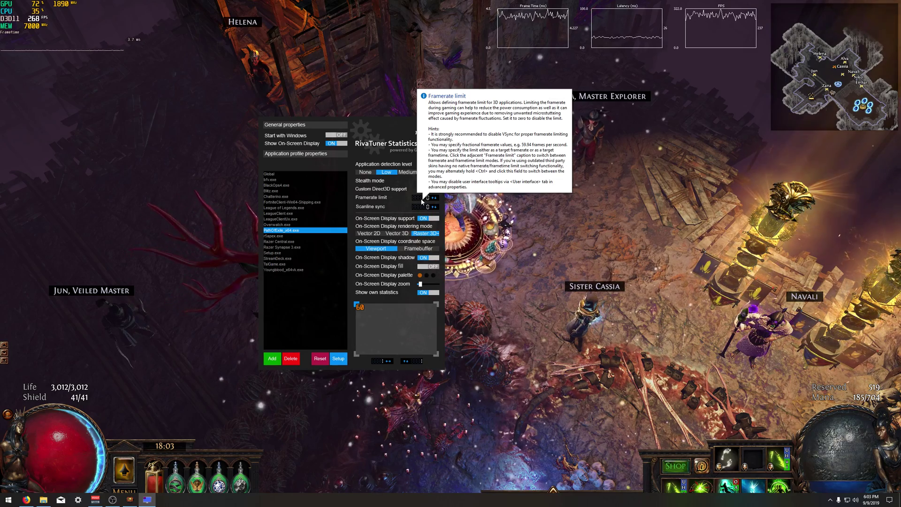
click(422, 201)
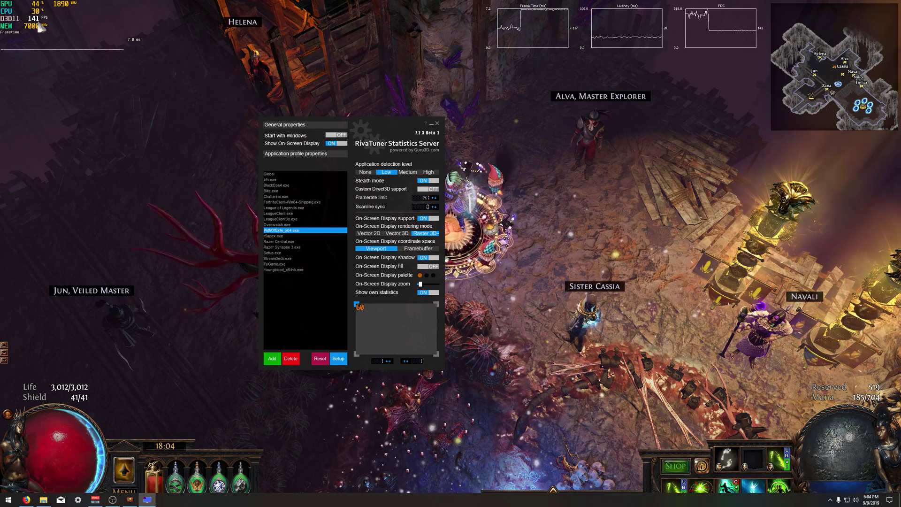
Reopen Afterburner from the tray and detach its hardware monitor, showing framerate flat at 141.
drag(332, 121, 304, 122)
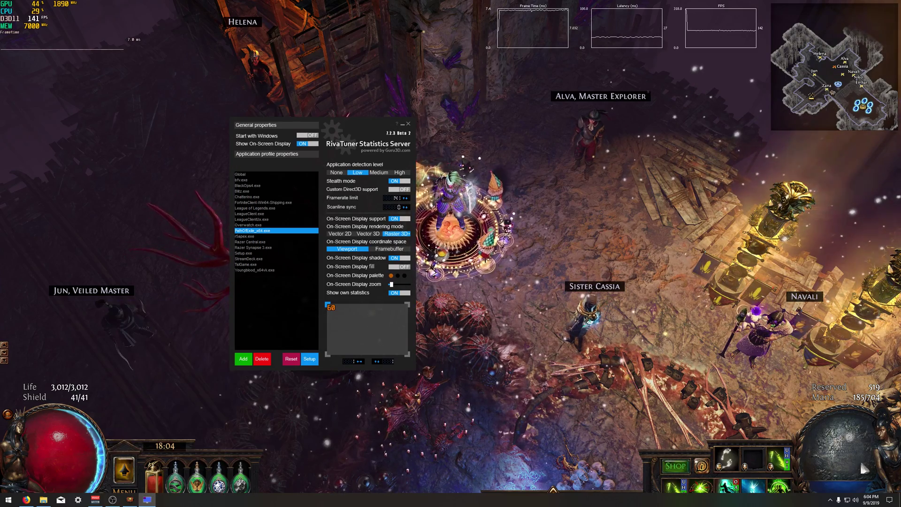
click(831, 501)
click(845, 486)
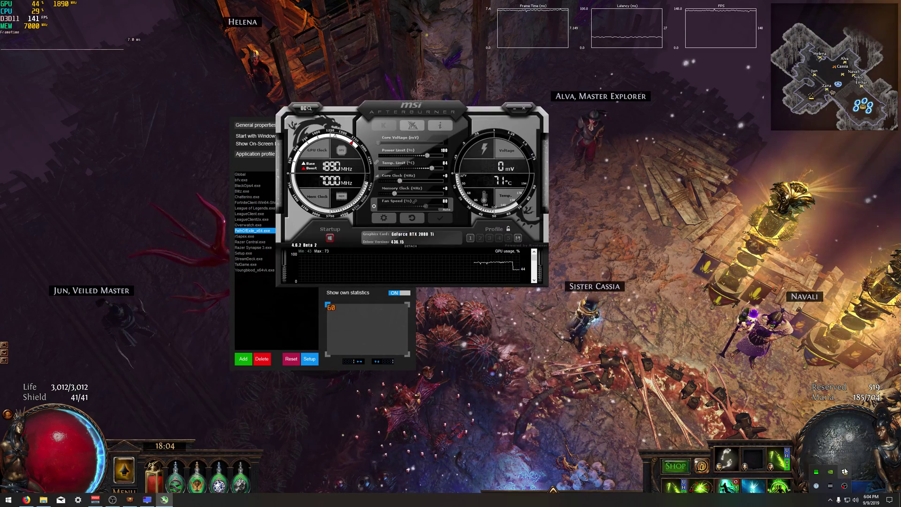
click(412, 246)
drag(455, 111, 662, 111)
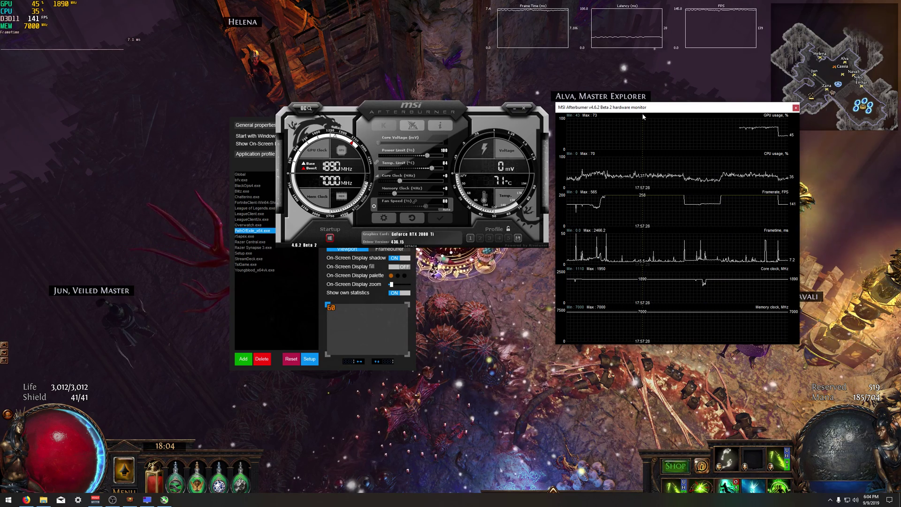
mouse_move(629, 123)
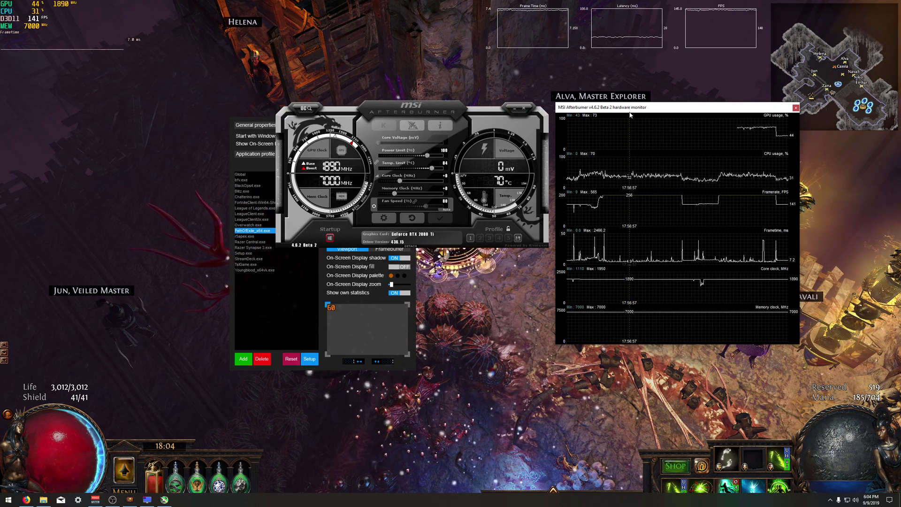
drag(629, 112, 410, 79)
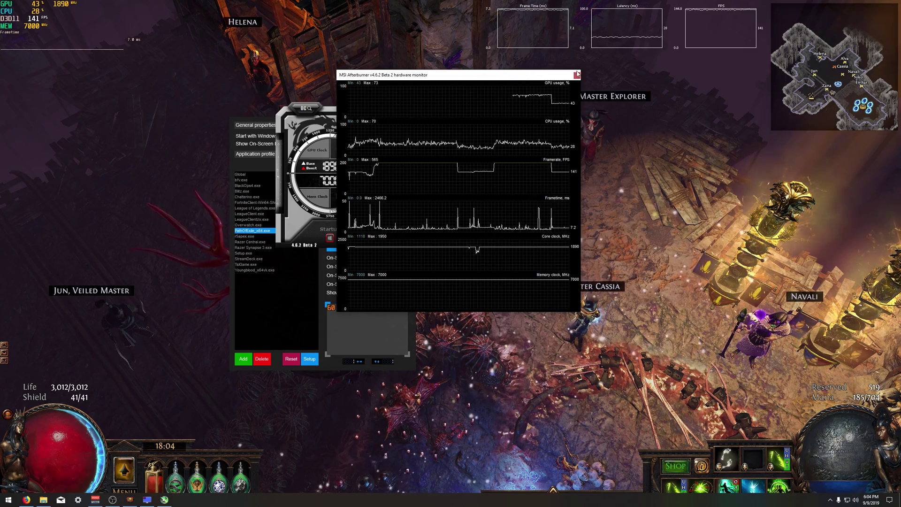
Close the detached graph window and move Afterburner beside RivaTuner, then minimize it, leaving the game at 141 FPS.
click(577, 75)
drag(416, 108, 625, 123)
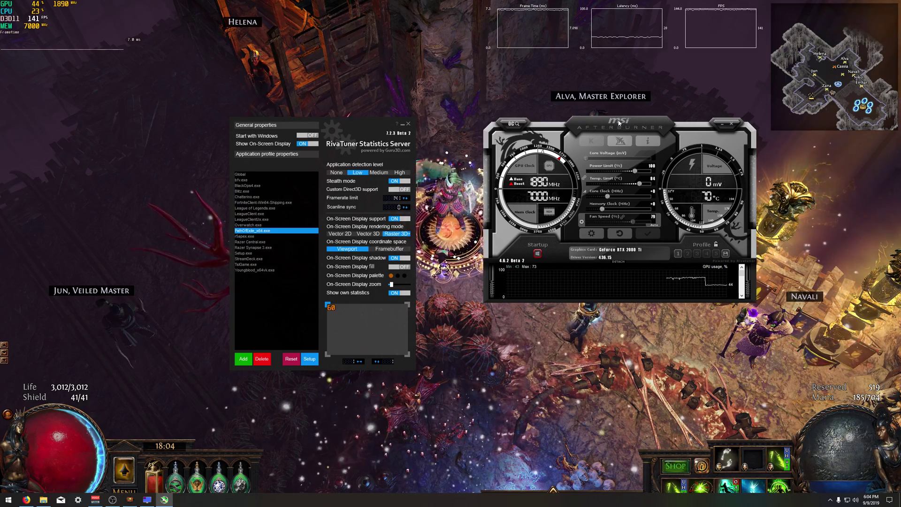
drag(619, 123, 556, 100)
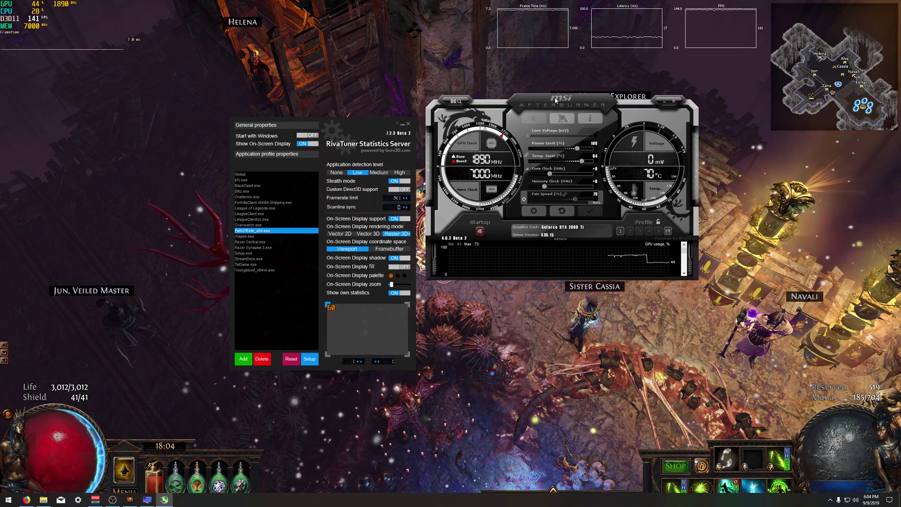
click(664, 101)
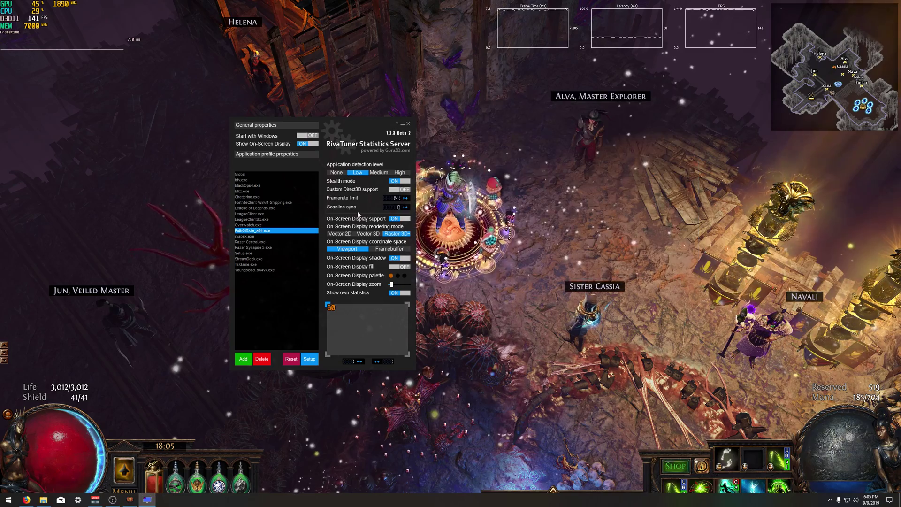